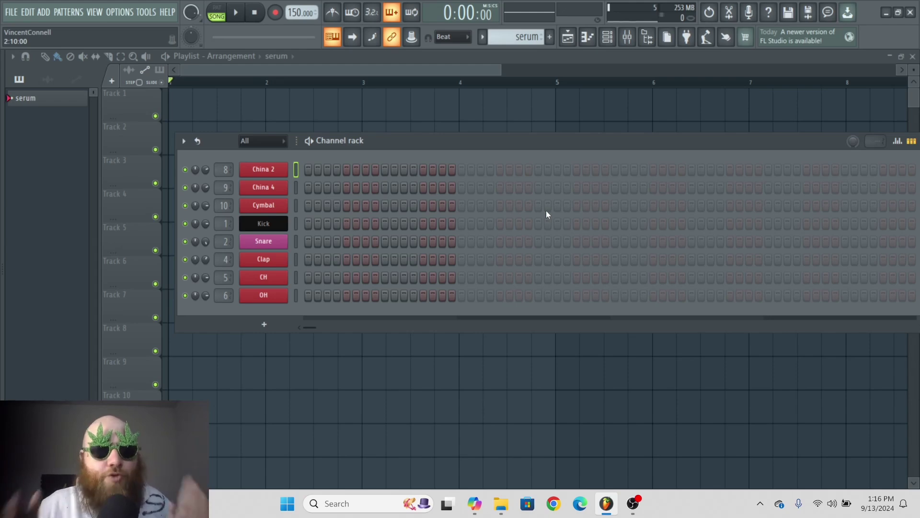
# Step: Insert a 3x Osc synth channel from the China 2 channel menu and move its window aside
pyautogui.moveTo(433, 153); pyautogui.dragTo(444, 156)
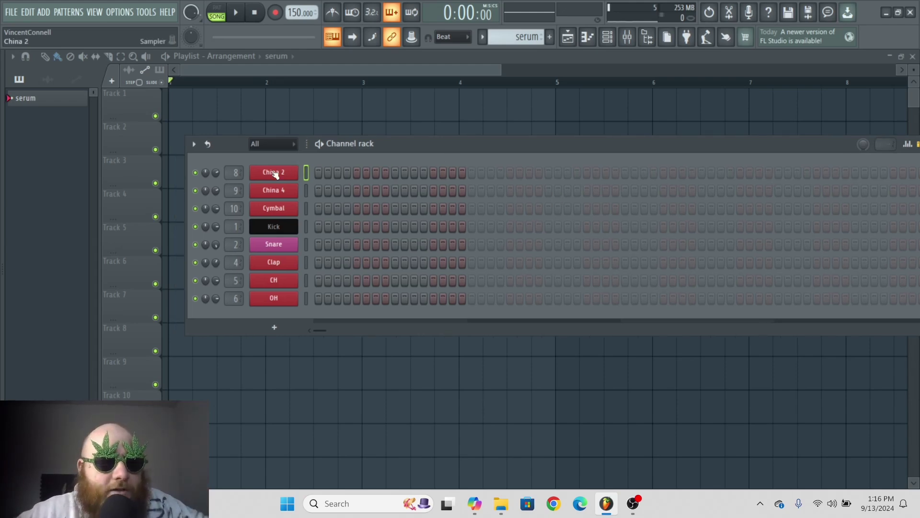
pyautogui.click(280, 331)
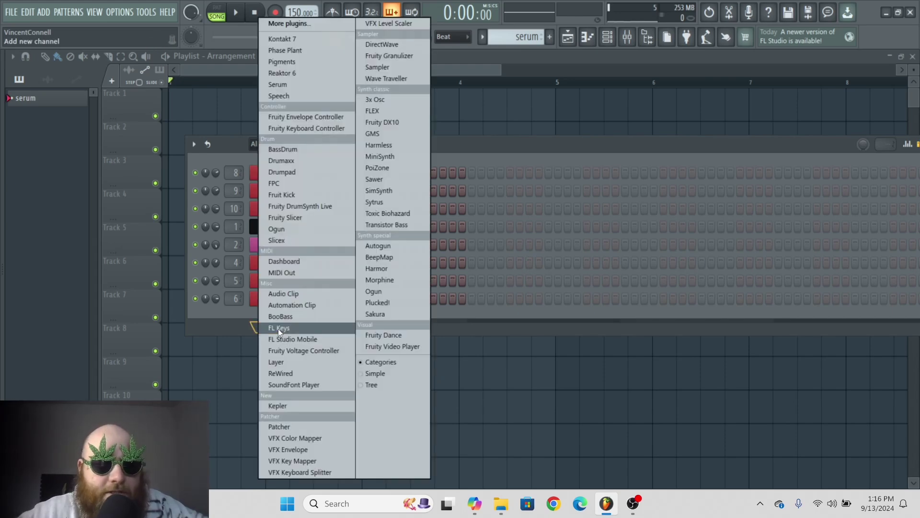
pyautogui.press('Escape')
pyautogui.rightClick(282, 173)
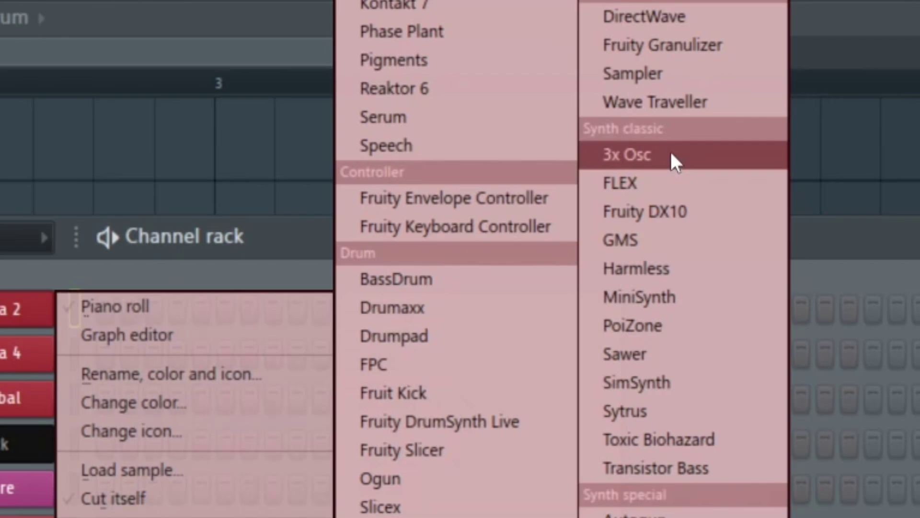
pyautogui.click(673, 153)
pyautogui.moveTo(292, 156); pyautogui.dragTo(553, 151)
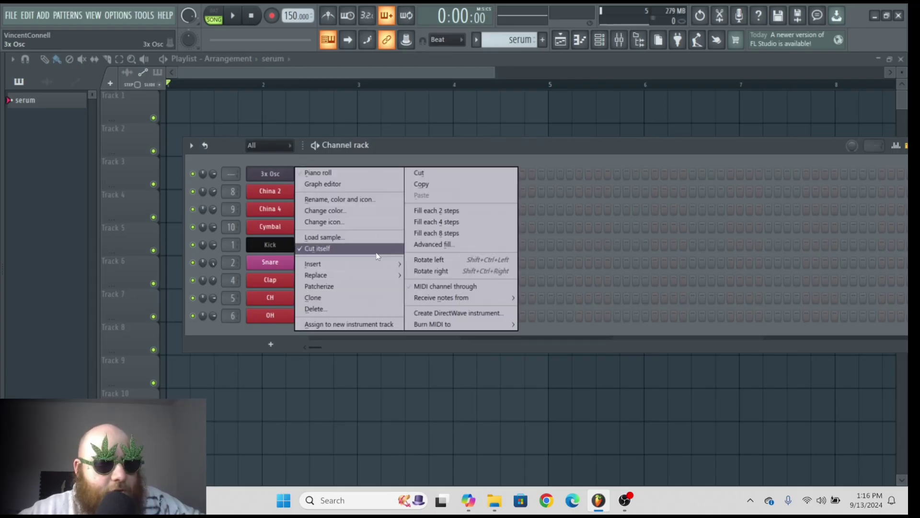
pyautogui.click(279, 160)
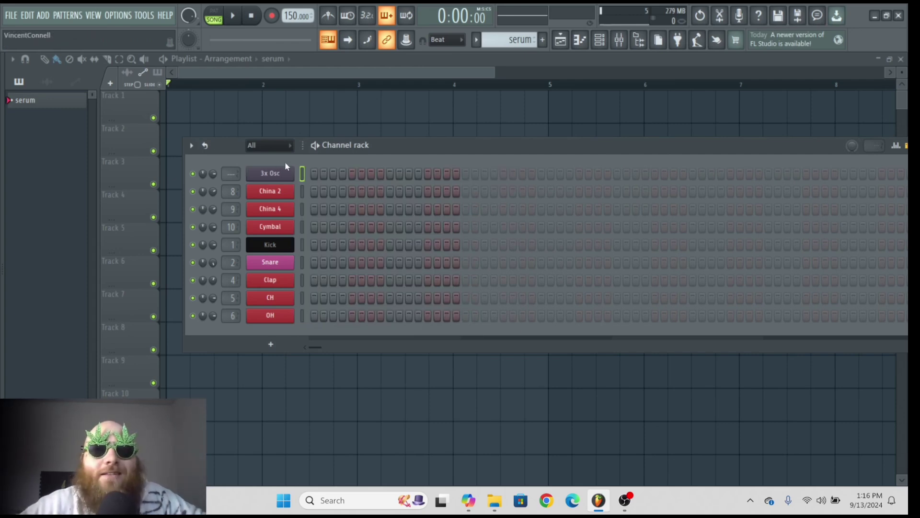
# Step: In the Browser, expand Coda Drums > Hip Hop > Claps and select ESW Hip Hop Clap 02
pyautogui.hotkey('alt', 'F8')
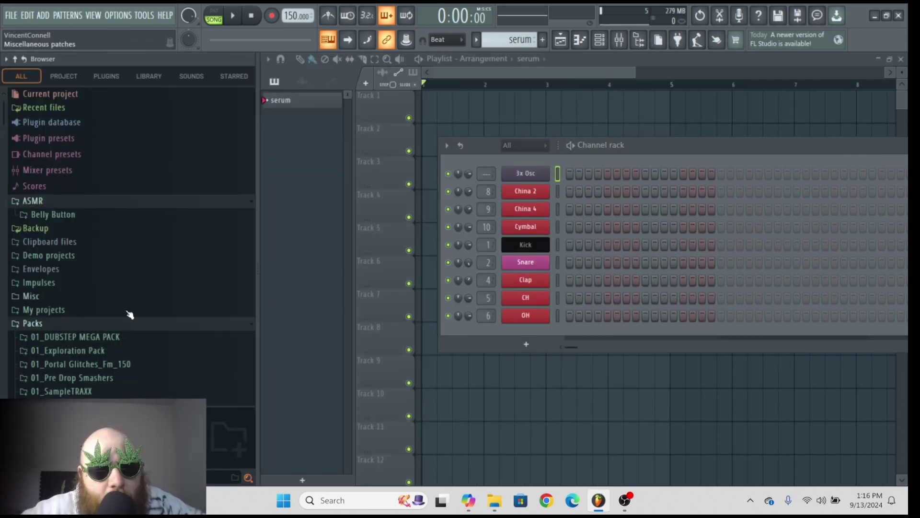
pyautogui.scroll(-3, 167, 312)
pyautogui.scroll(-7, 169, 308)
pyautogui.scroll(5, 115, 288)
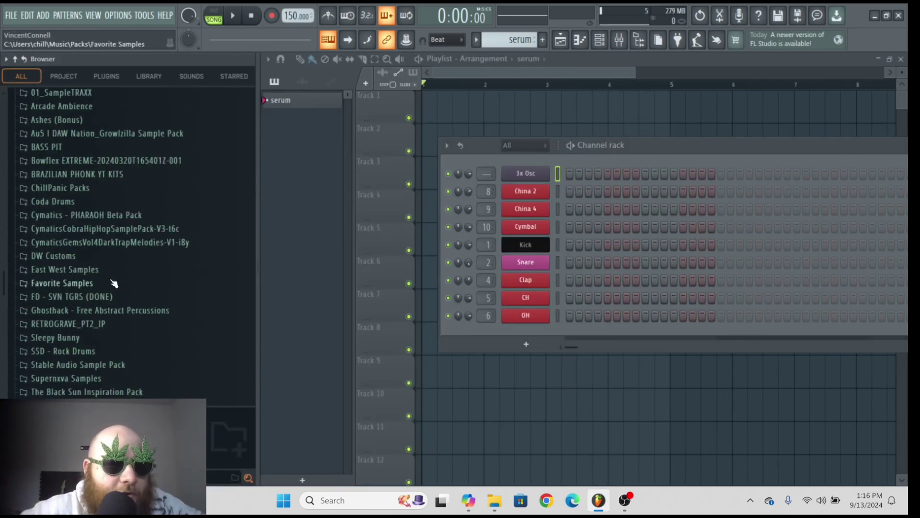
pyautogui.scroll(2, 94, 288)
pyautogui.click(84, 281)
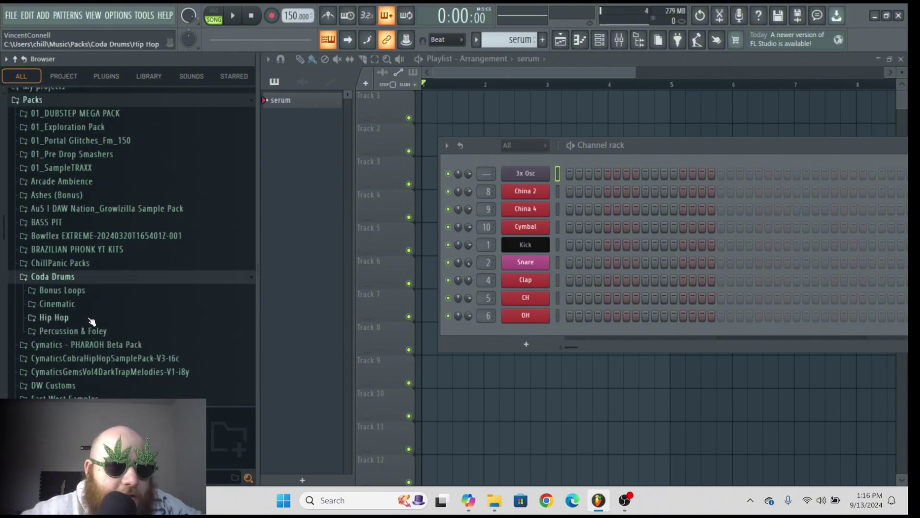
pyautogui.click(90, 322)
pyautogui.click(76, 371)
pyautogui.scroll(-4, 76, 374)
pyautogui.click(84, 220)
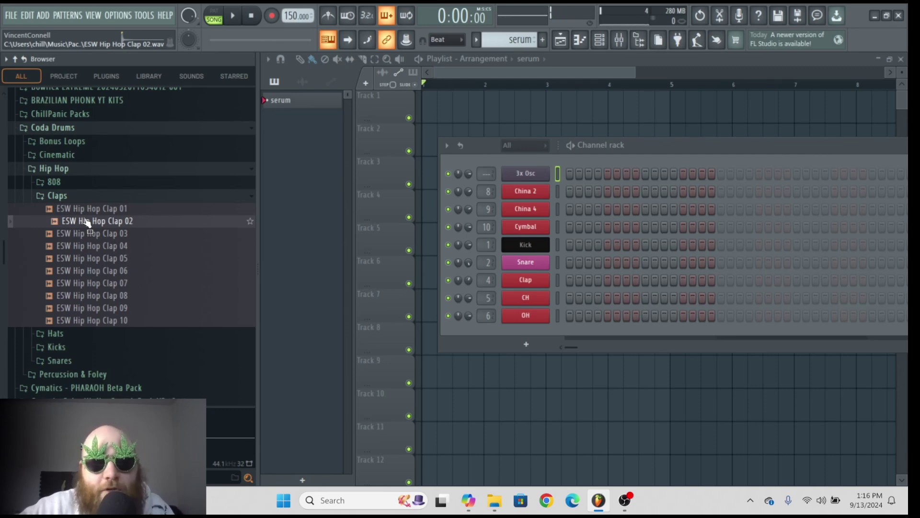
# Step: Drag ESW Hip Hop Clap 02 to the top of the channel rack
pyautogui.moveTo(85, 221); pyautogui.dragTo(266, 332)
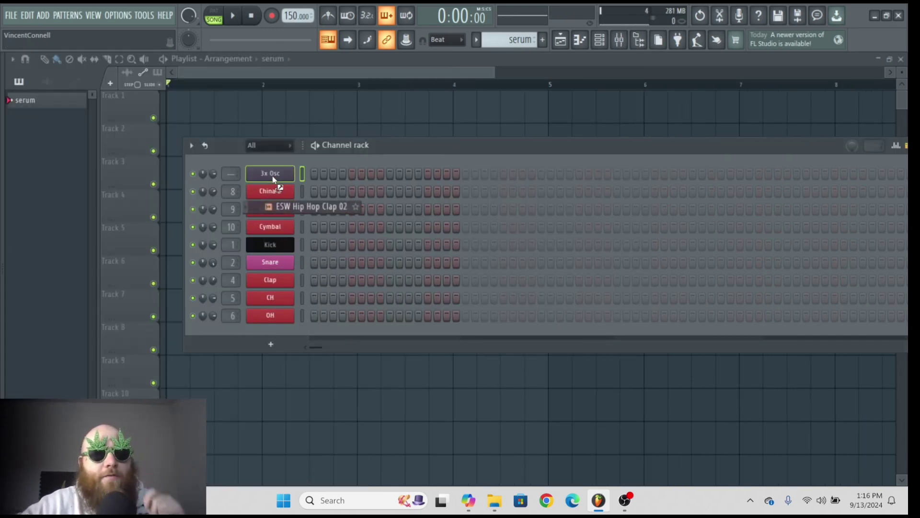
pyautogui.moveTo(265, 334)
pyautogui.mouseDown()
pyautogui.moveTo(286, 232)
pyautogui.moveTo(287, 259)
pyautogui.moveTo(283, 252)
pyautogui.mouseUp()
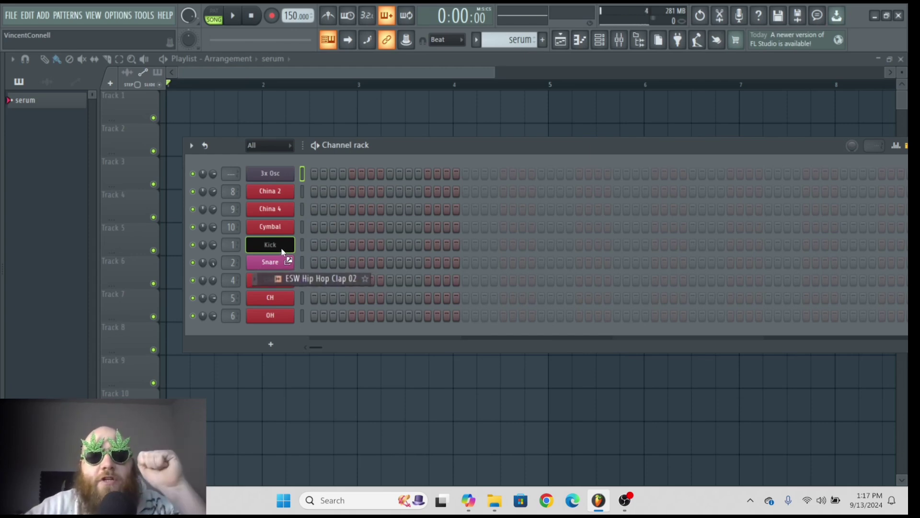
pyautogui.moveTo(282, 249); pyautogui.dragTo(271, 168)
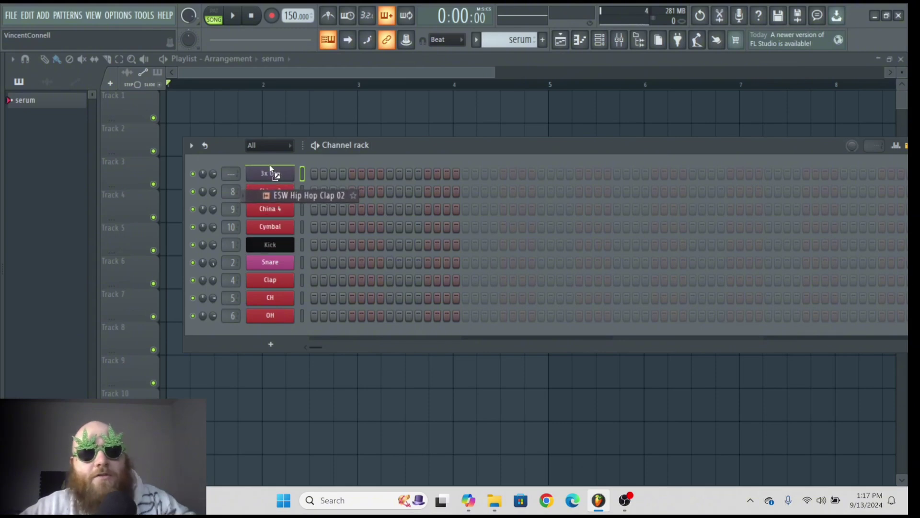
pyautogui.moveTo(270, 168); pyautogui.dragTo(267, 161)
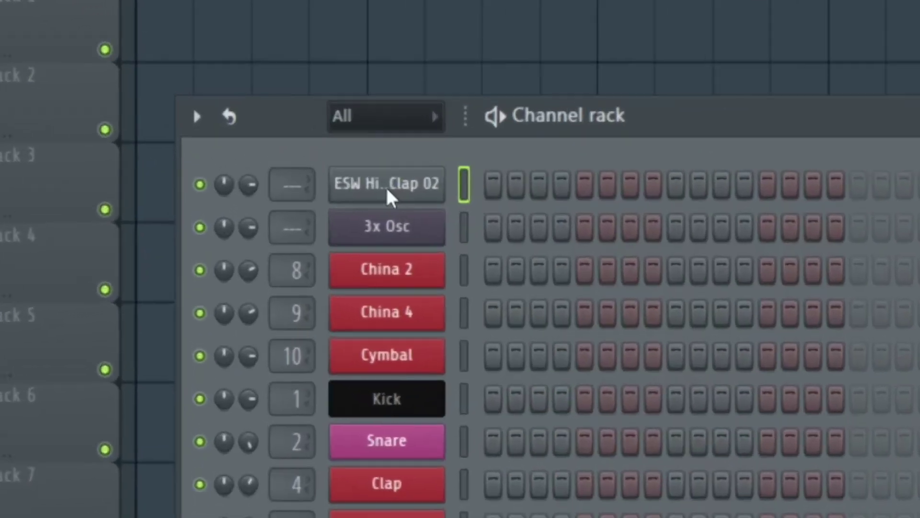
# Step: Delete the ESW Hip Hop Clap 02 channel and confirm the deletion
pyautogui.rightClick(274, 179)
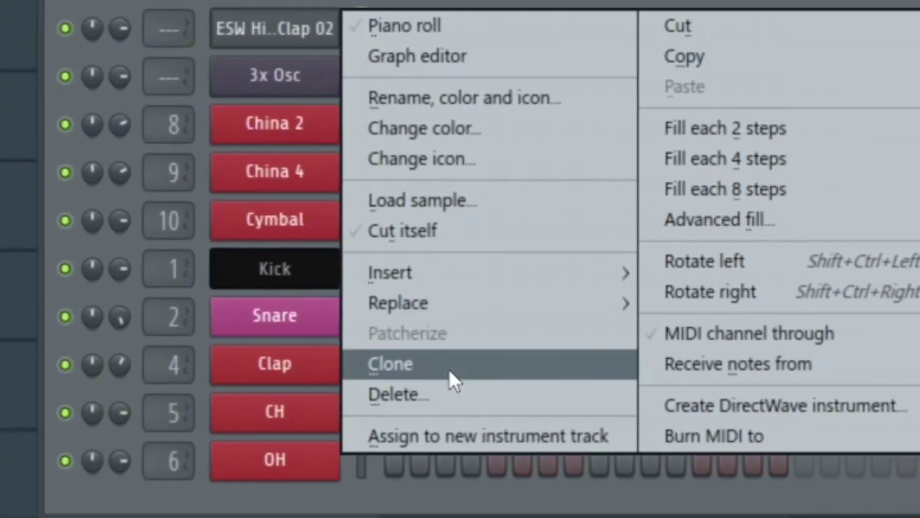
pyautogui.click(459, 393)
pyautogui.click(574, 341)
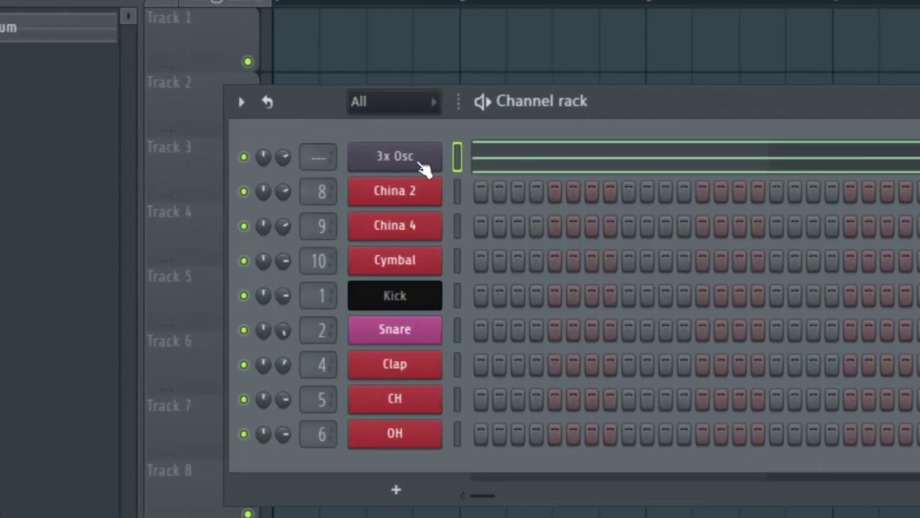
# Step: Swap the 3x Osc channel for FLEX and bring the channel rack back to the front
pyautogui.rightClick(244, 168)
pyautogui.moveTo(135, 438)
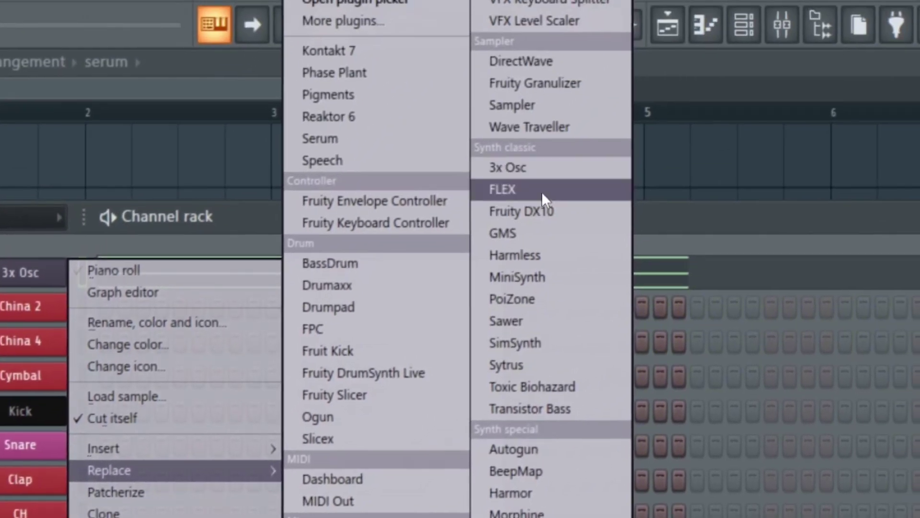
pyautogui.click(543, 191)
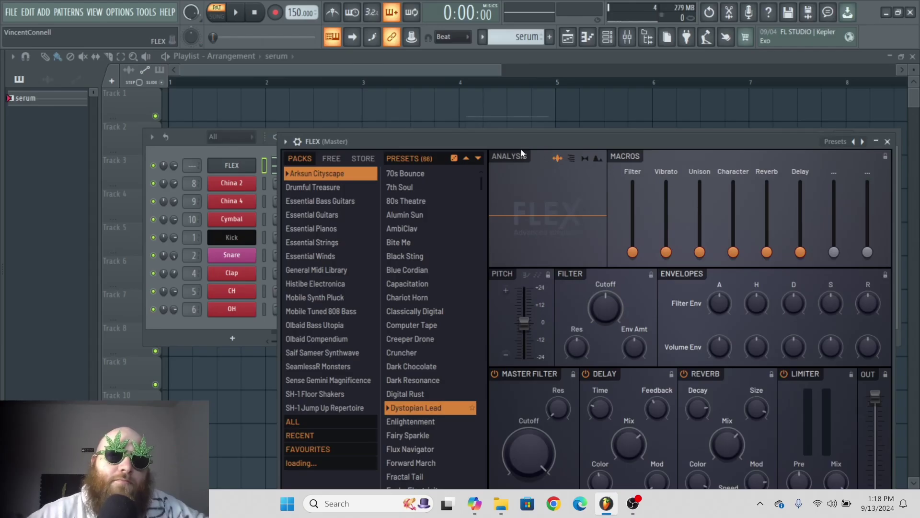
pyautogui.click(176, 163)
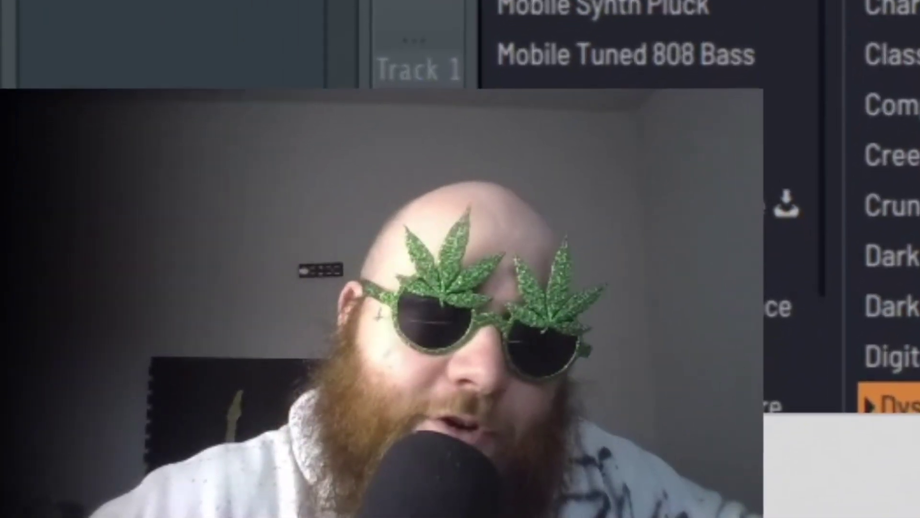
pyautogui.rightClick(245, 162)
# Step: Delete the FLEX channel and confirm the removal
pyautogui.click(324, 291)
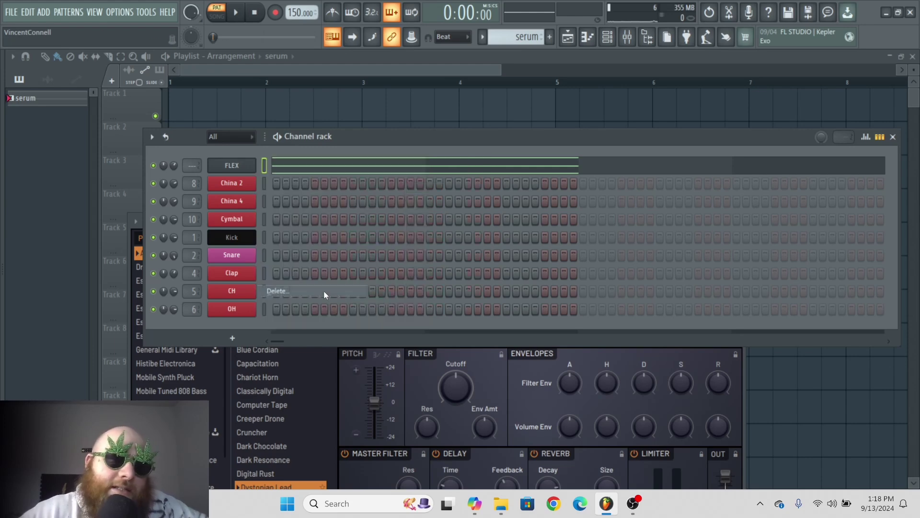
pyautogui.click(503, 290)
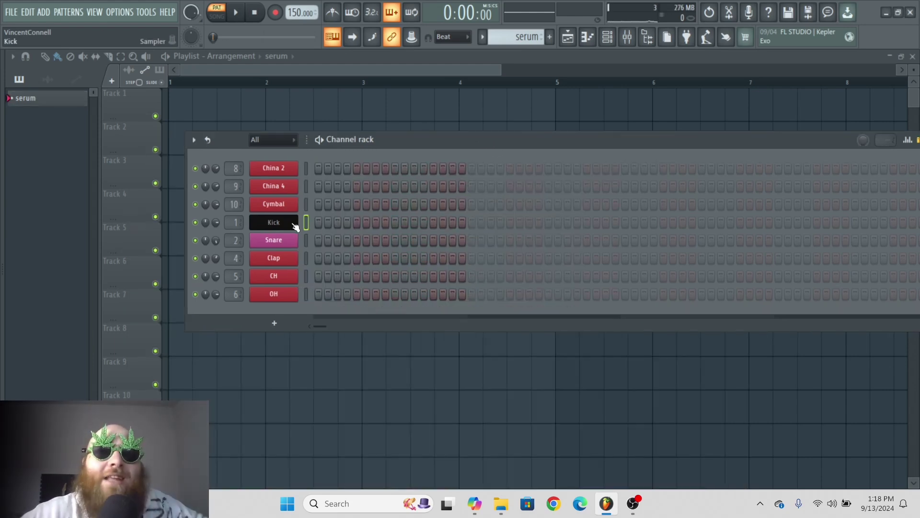
pyautogui.rightClick(288, 229)
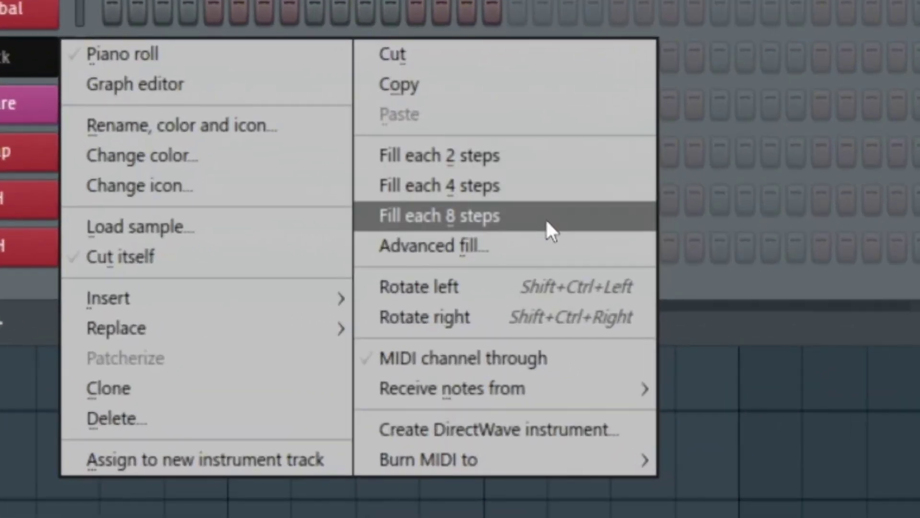
pyautogui.click(289, 227)
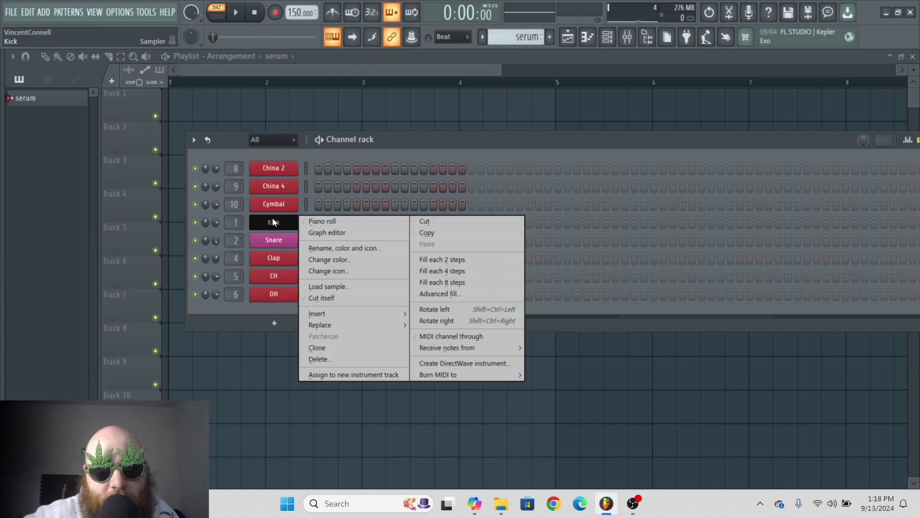
# Step: Fill the Kick row every 4 steps, preview it, then fill CH every 2 steps
pyautogui.click(451, 273)
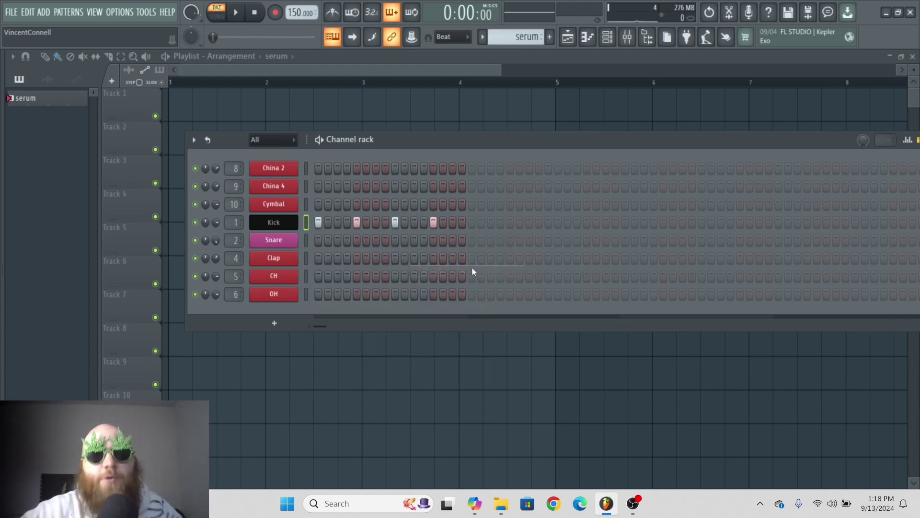
pyautogui.press('space')
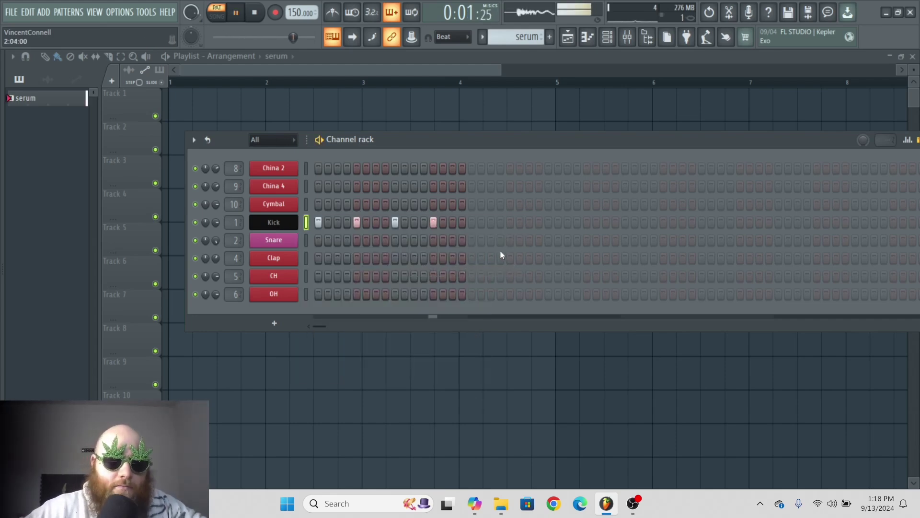
pyautogui.press('space')
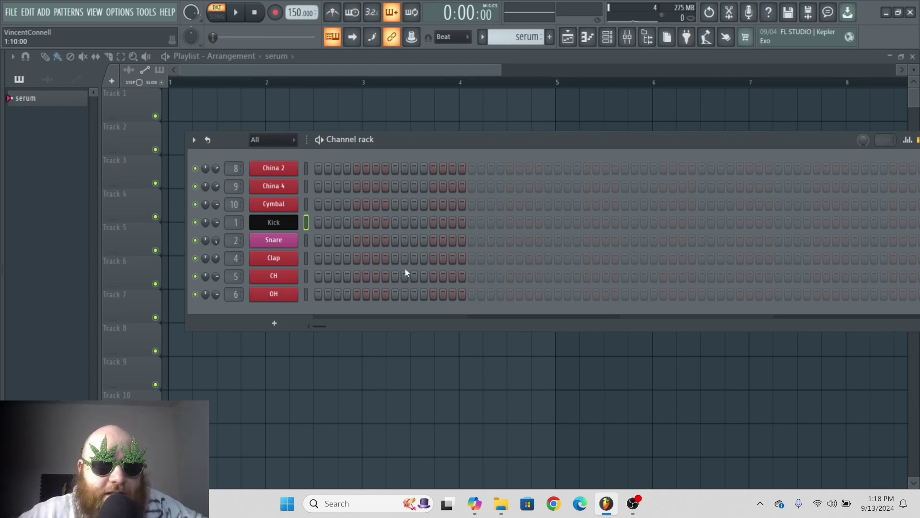
pyautogui.rightClick(288, 274)
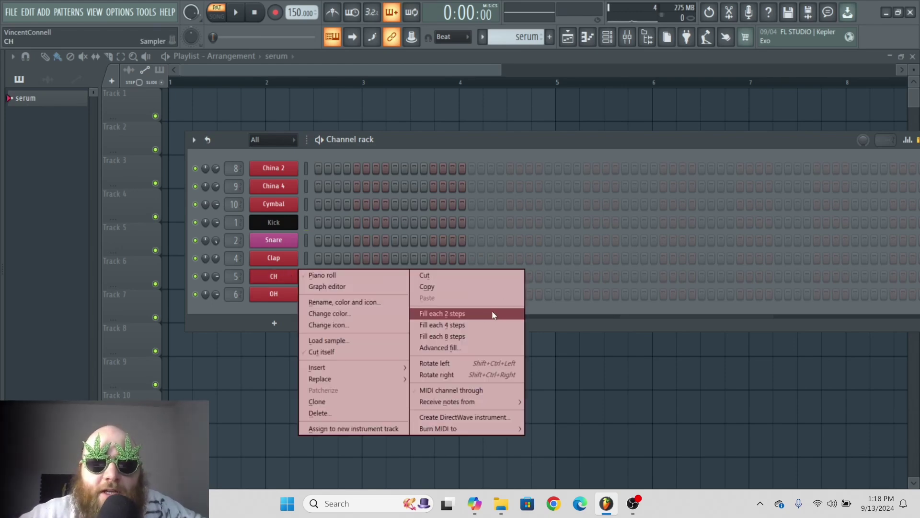
pyautogui.click(441, 315)
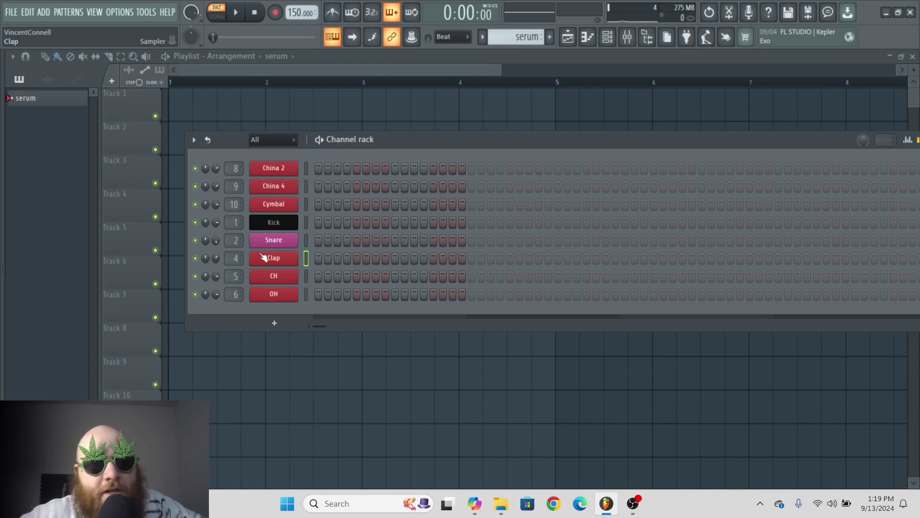
# Step: Clone the Kick channel to create a Kick #2 duplicate
pyautogui.rightClick(273, 220)
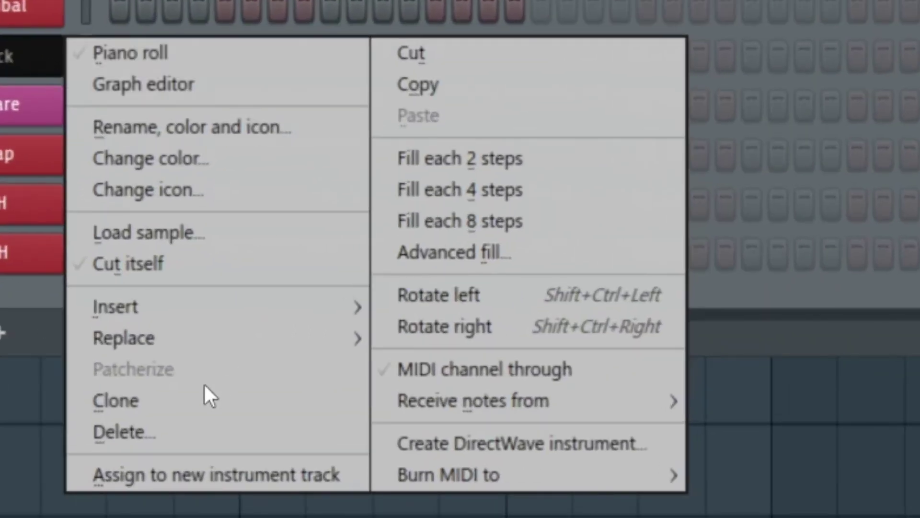
pyautogui.click(205, 396)
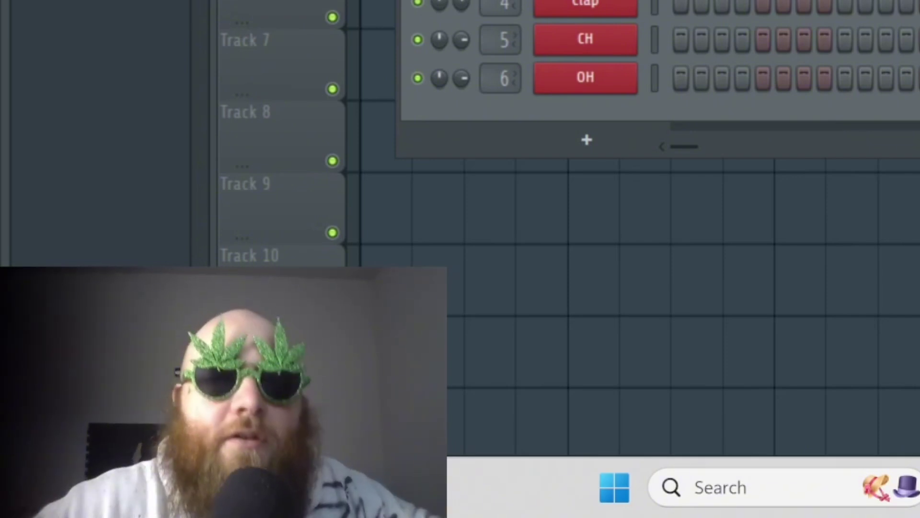
pyautogui.rightClick(633, 4)
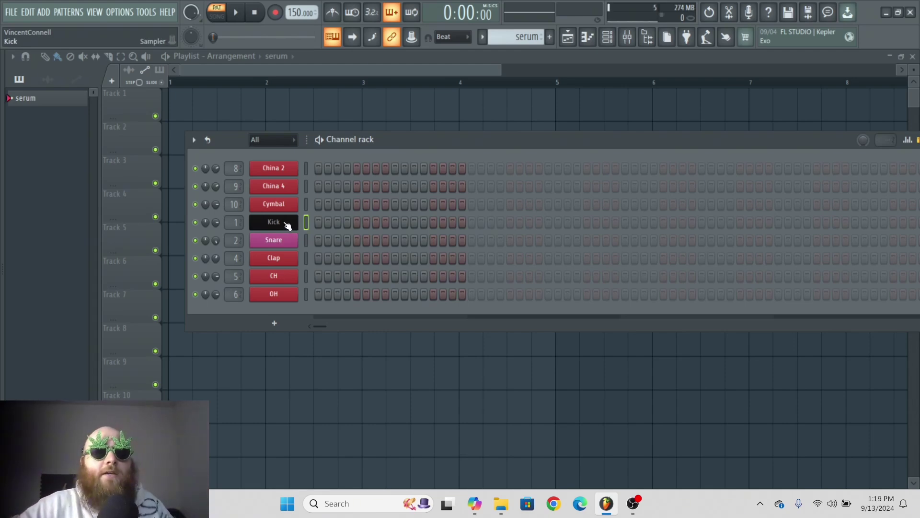
# Step: Toggle cut itself on Kick and drag the ESWCDA Hip Hop 808 01 - C sample into the rack
pyautogui.rightClick(286, 224)
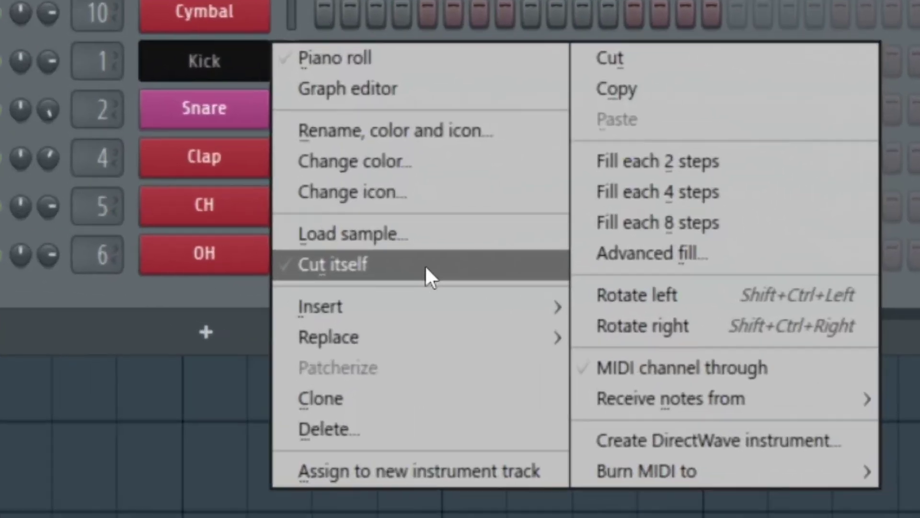
pyautogui.click(425, 274)
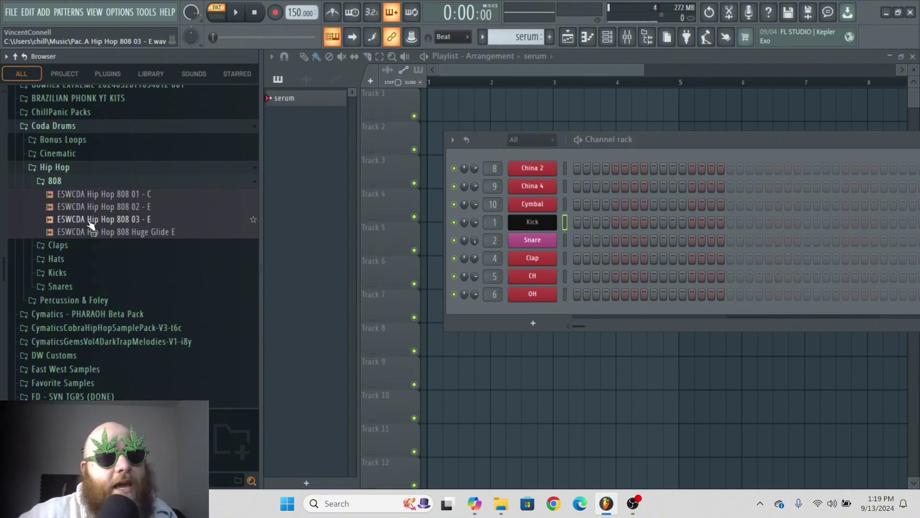
pyautogui.moveTo(89, 197); pyautogui.dragTo(283, 241)
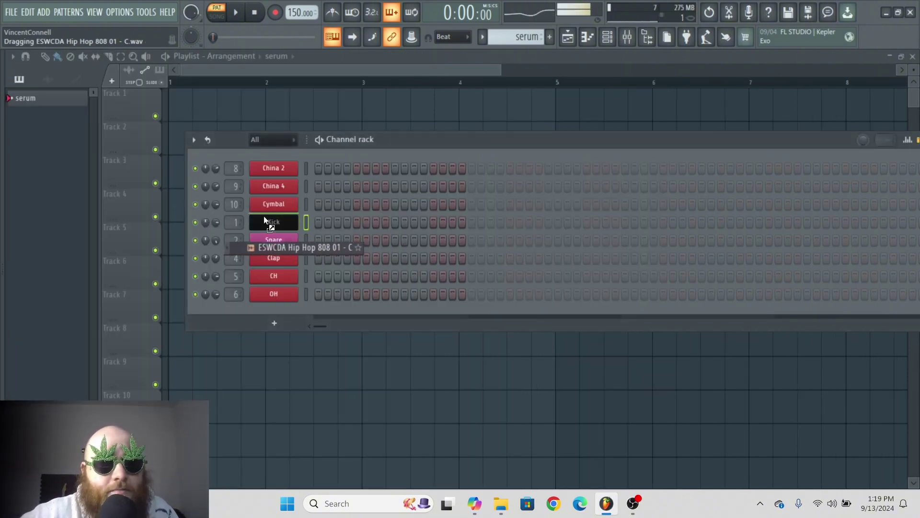
# Step: Preview the new 808 channel and set it to cut itself
pyautogui.click(283, 228)
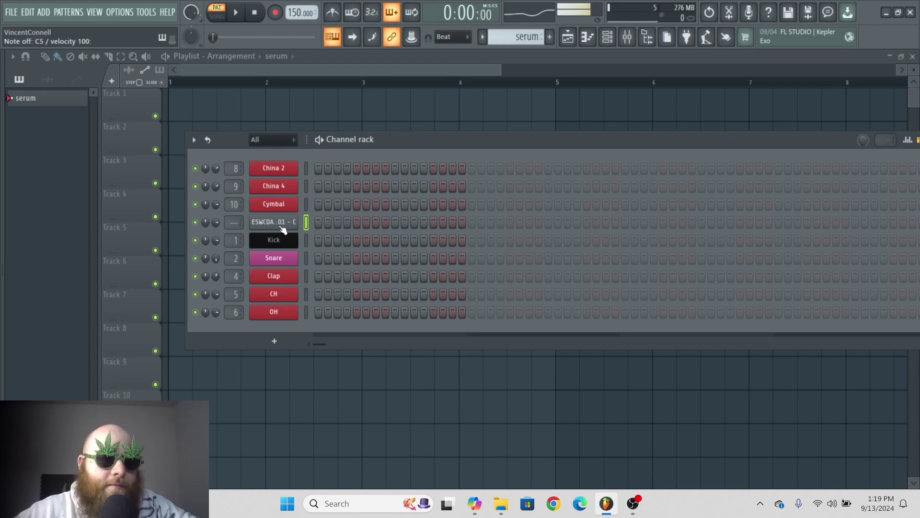
pyautogui.rightClick(291, 227)
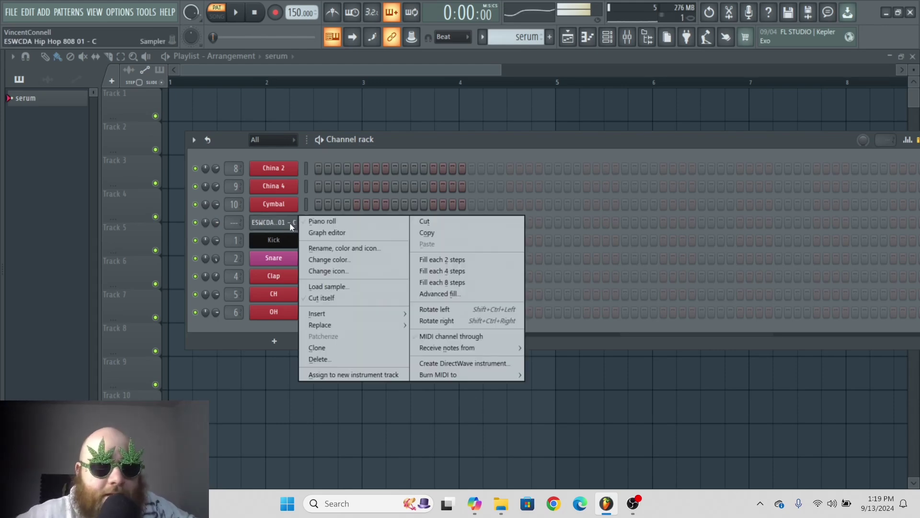
pyautogui.click(393, 159)
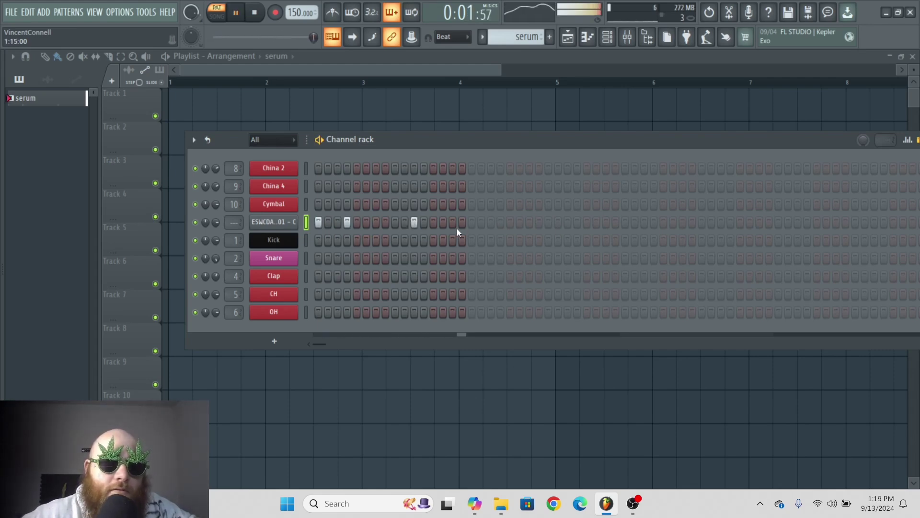
pyautogui.click(255, 13)
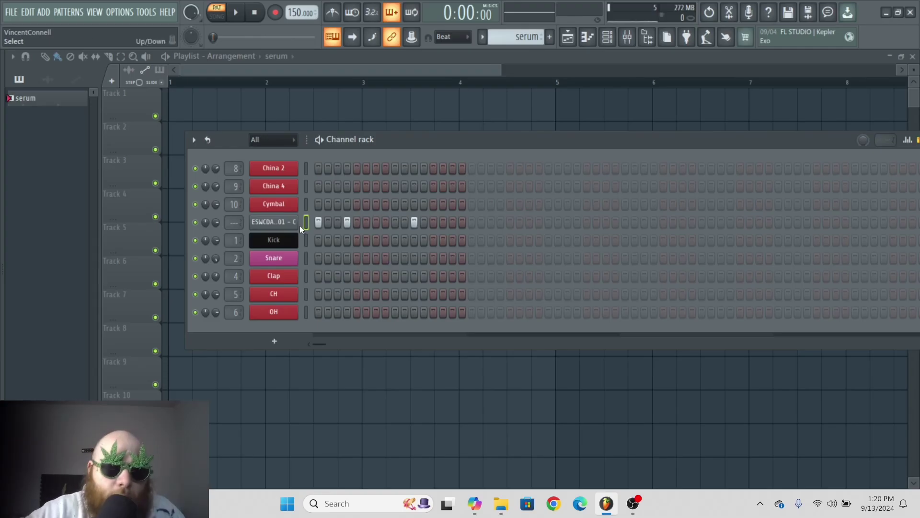
# Step: Replay the pattern with the 808, then delete the ESW Hip Hop 808 channel
pyautogui.rightClick(298, 220)
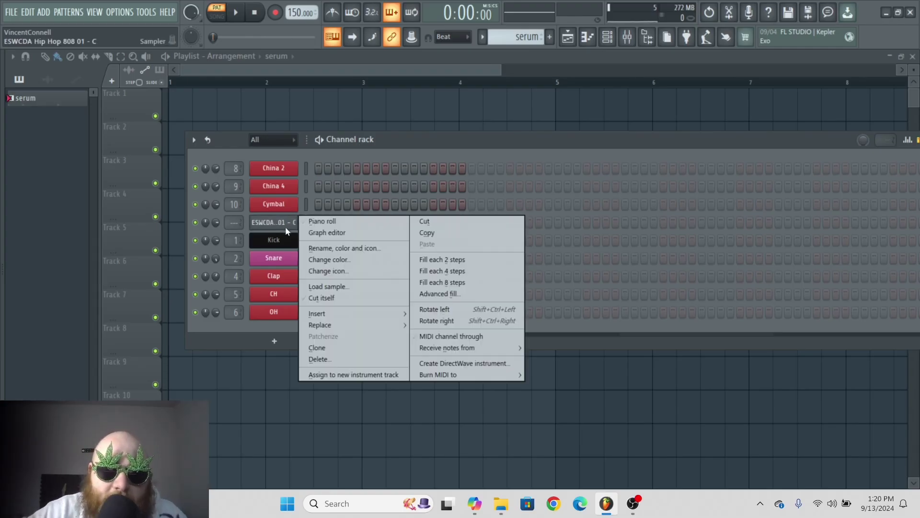
pyautogui.click(340, 299)
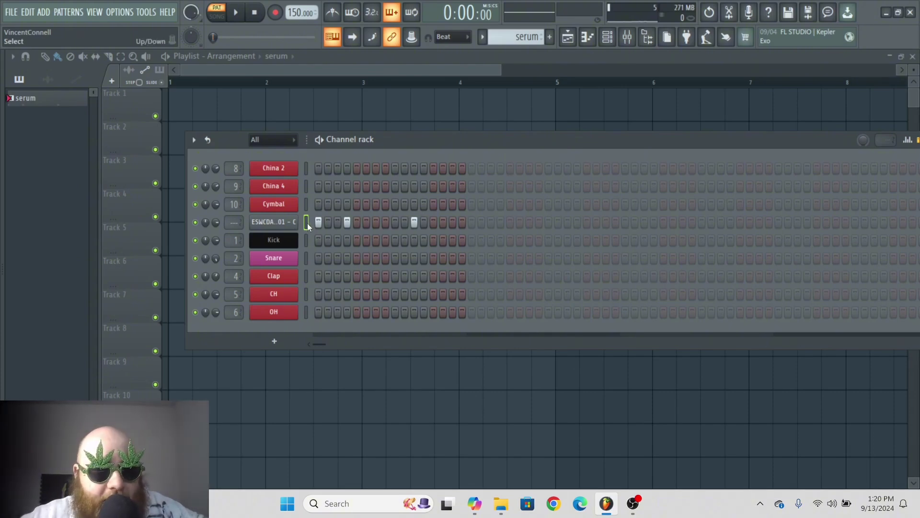
pyautogui.press('space')
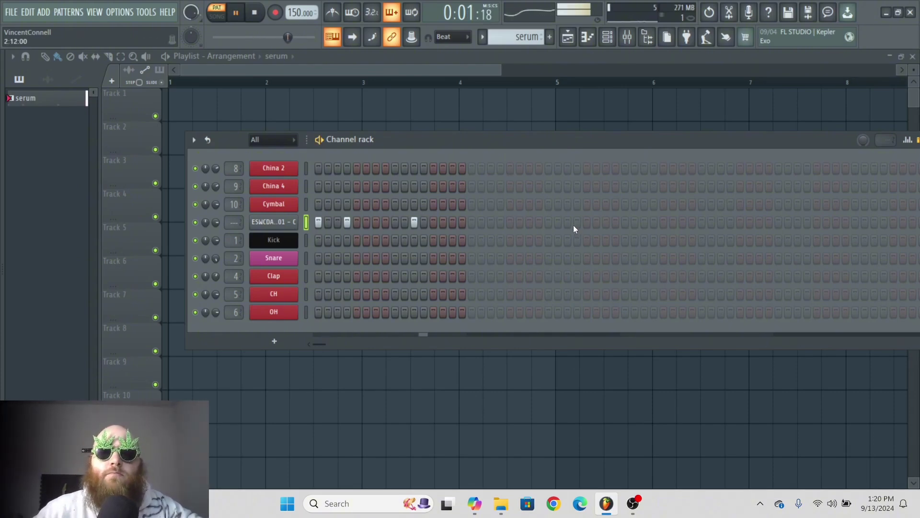
pyautogui.press('space')
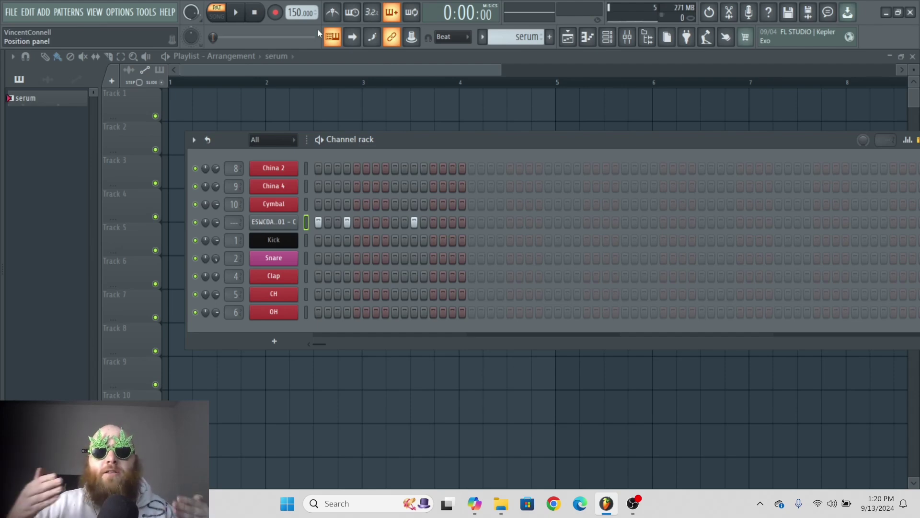
pyautogui.hotkey('alt', 'Delete')
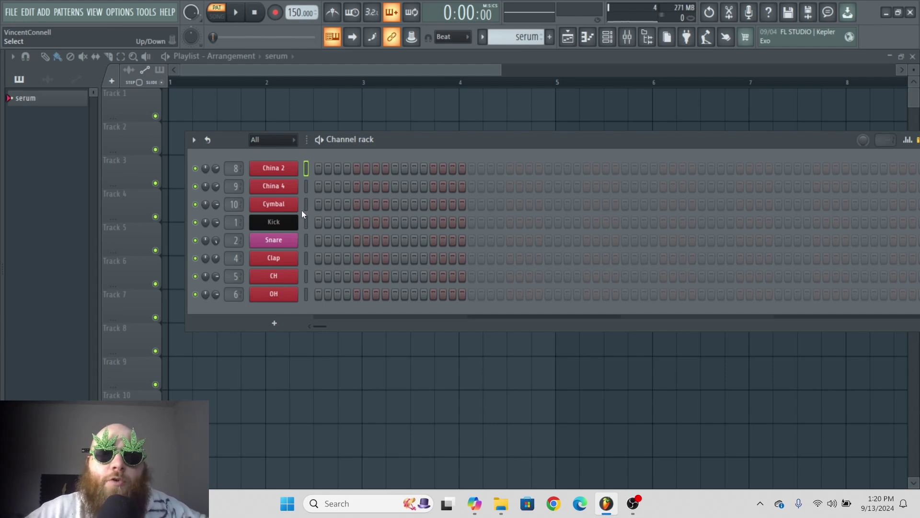
# Step: Open Kick's piano roll and draw notes on C4, C5, F5 and G#5
pyautogui.rightClick(274, 229)
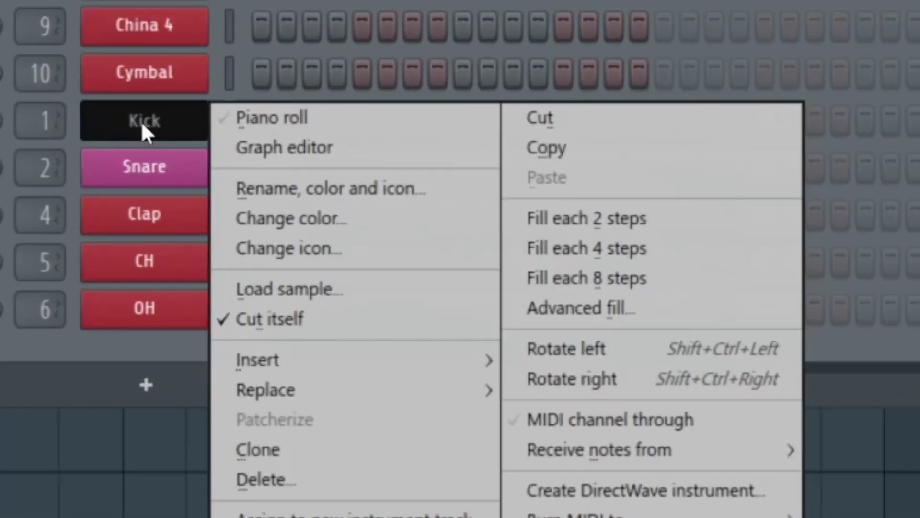
pyautogui.click(314, 130)
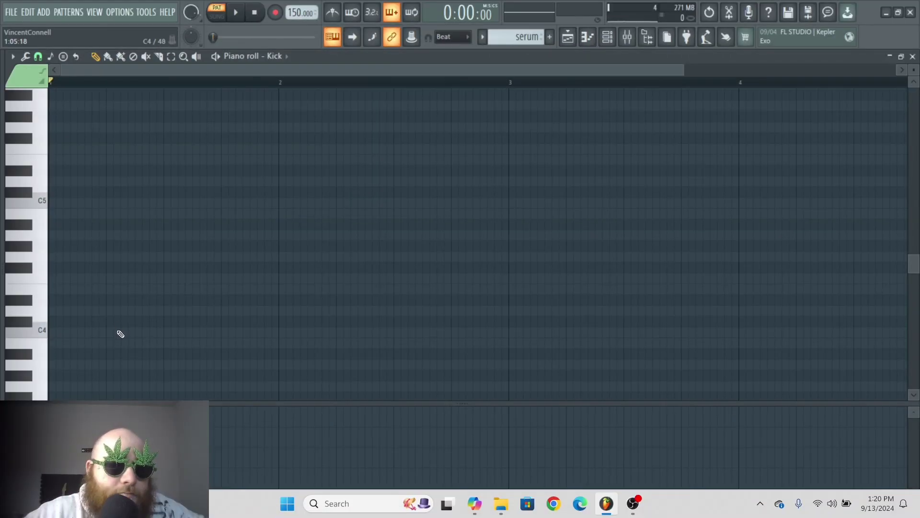
pyautogui.click(120, 333)
pyautogui.click(55, 201)
pyautogui.click(75, 148)
pyautogui.click(101, 116)
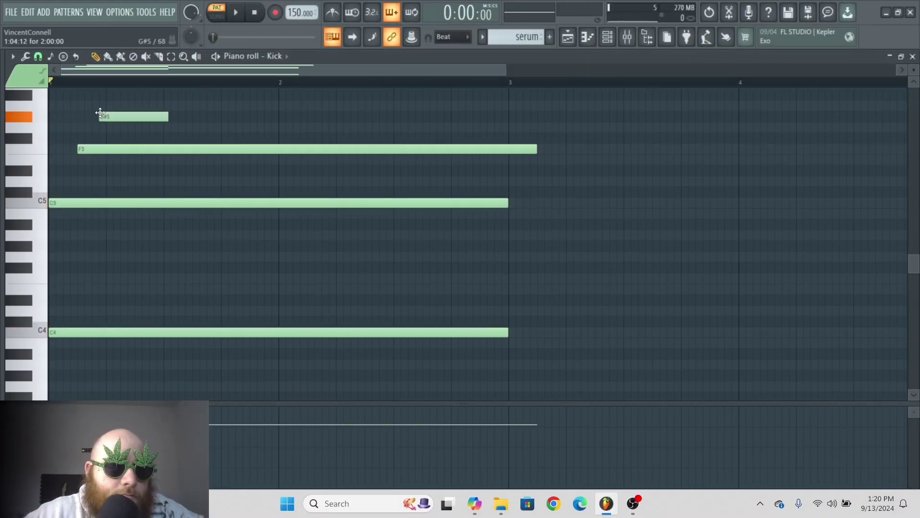
pyautogui.scroll(3, 154, 199)
# Step: Play the Kick notes, then leave the piano roll and reposition the channel rack
pyautogui.press('space')
pyautogui.press('space')
pyautogui.press('F7')
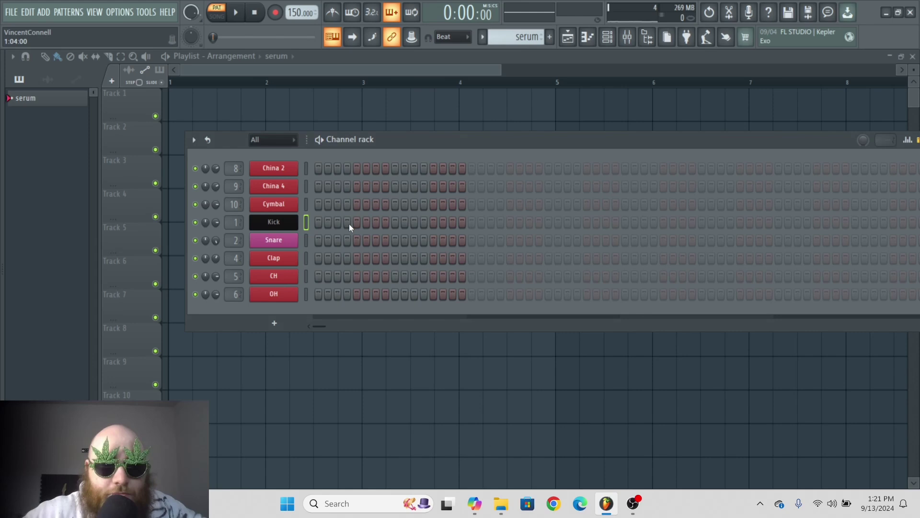
pyautogui.moveTo(384, 137); pyautogui.dragTo(369, 132)
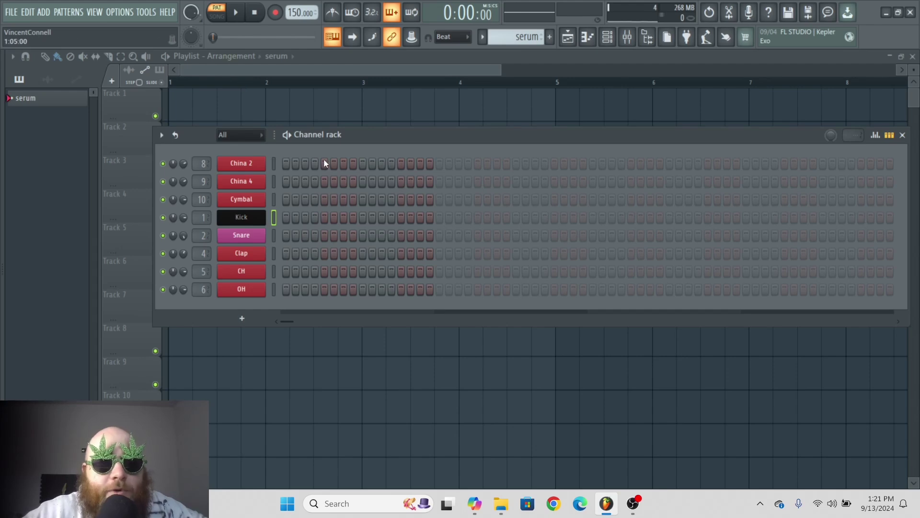
# Step: Fill Kick every 4 steps, turn on snare step 13, and fill CH every 2 steps
pyautogui.rightClick(252, 218)
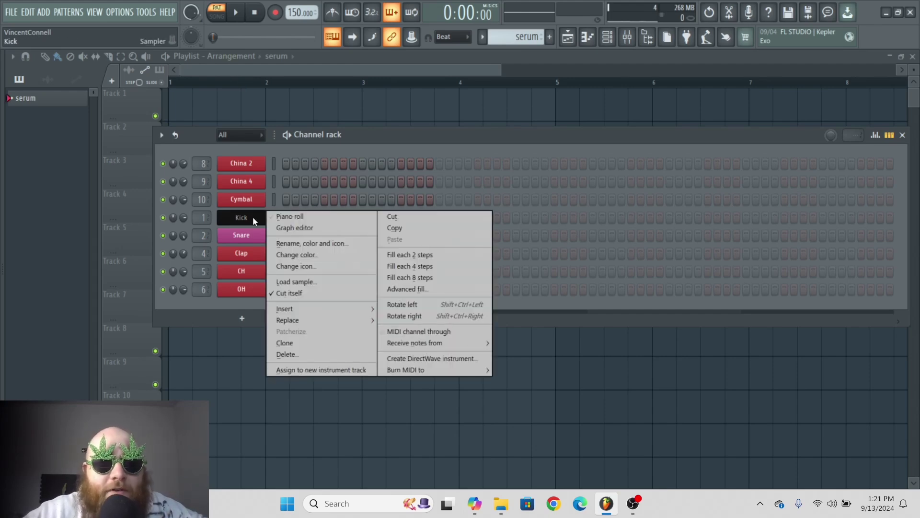
pyautogui.click(416, 264)
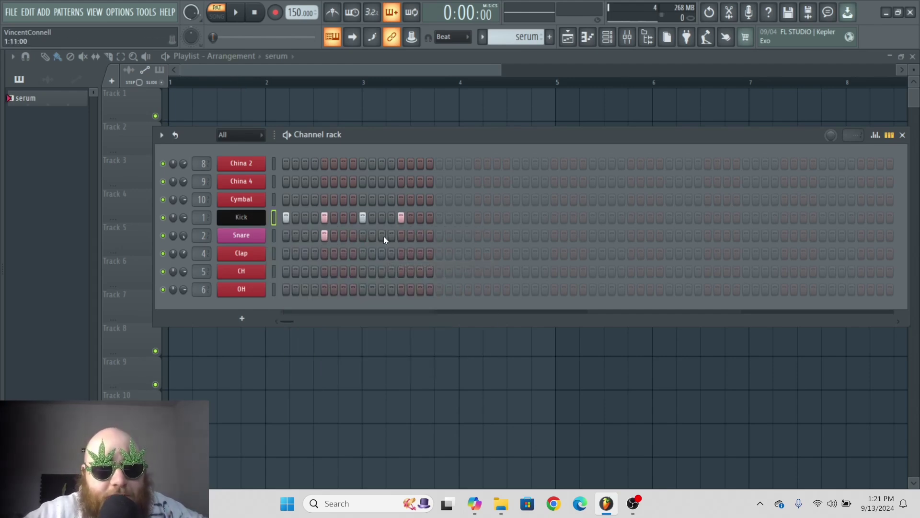
pyautogui.click(400, 235)
pyautogui.rightClick(249, 269)
pyautogui.click(418, 309)
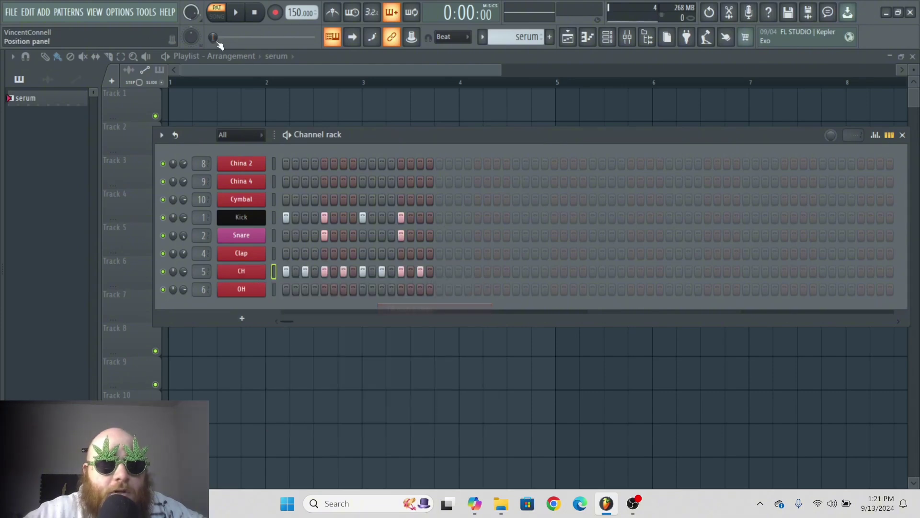
# Step: Preview the beat in Song mode, then again in Pattern mode
pyautogui.click(217, 15)
pyautogui.moveTo(442, 135); pyautogui.dragTo(450, 134)
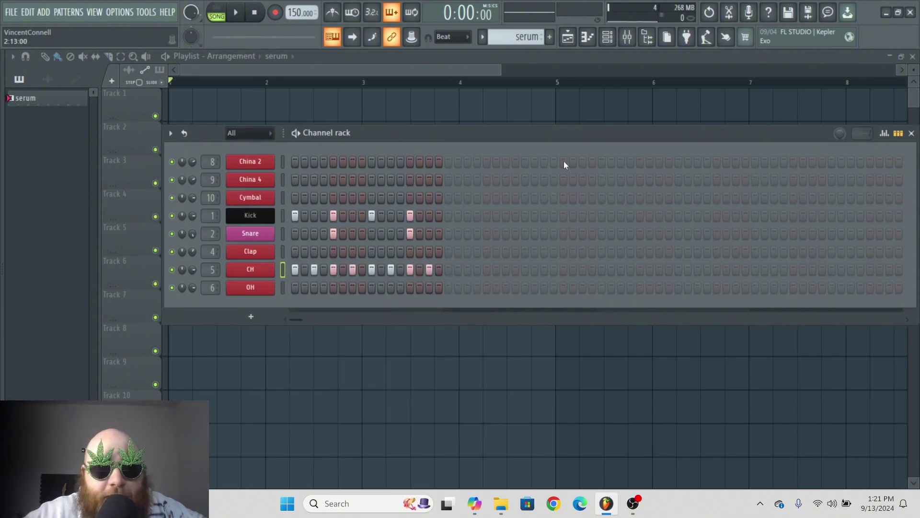
pyautogui.press('space')
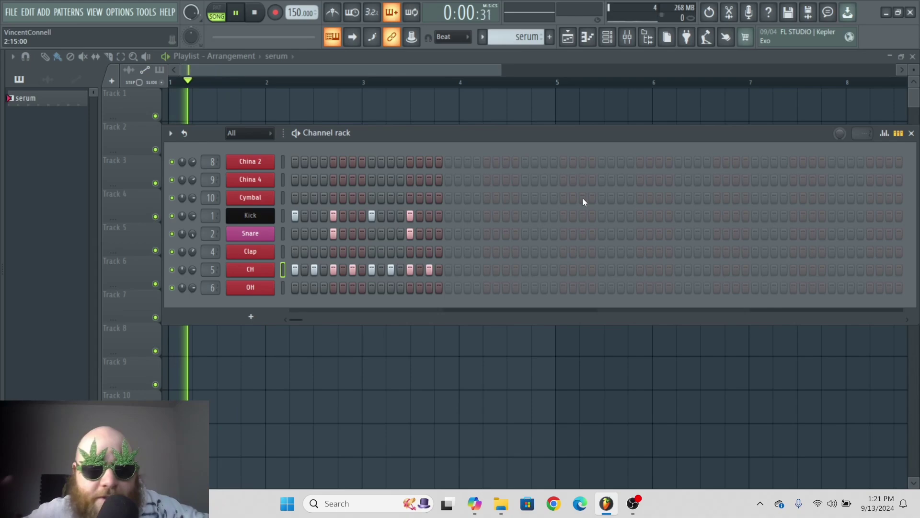
pyautogui.press('space')
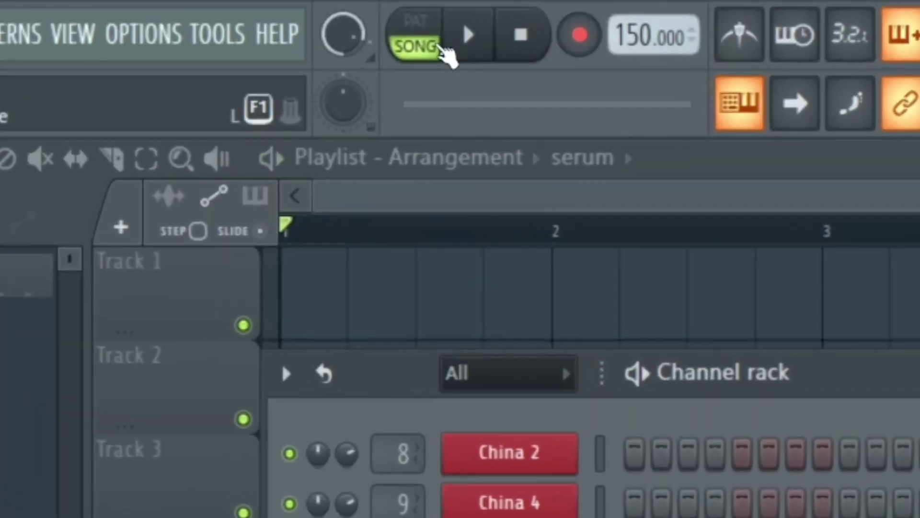
pyautogui.click(417, 23)
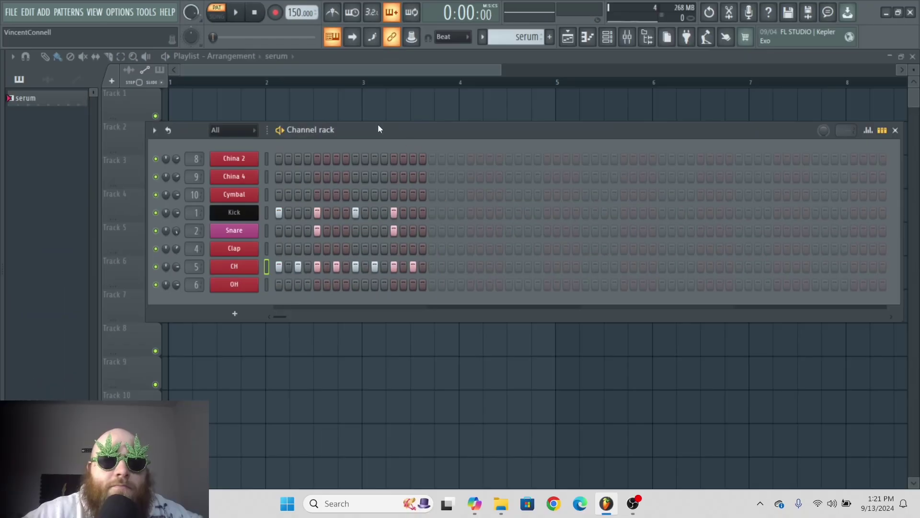
pyautogui.press('space')
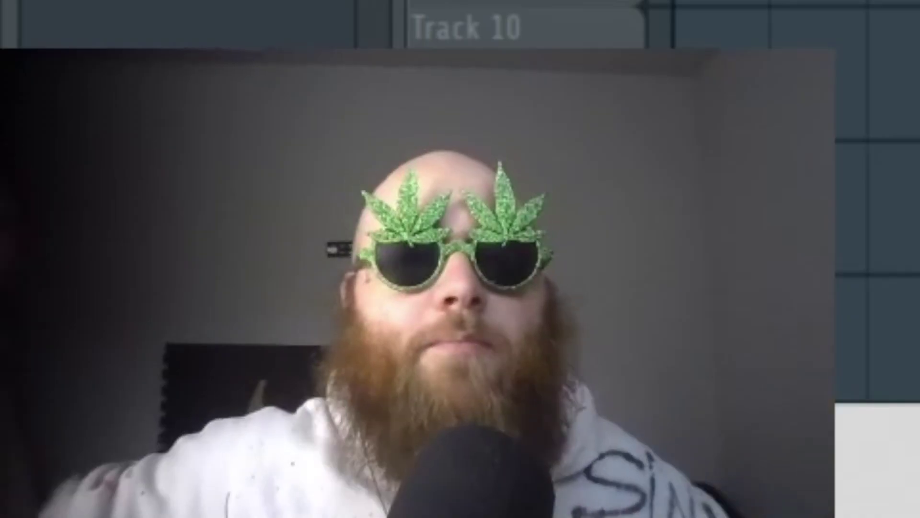
pyautogui.press('space')
pyautogui.moveTo(435, 131); pyautogui.dragTo(440, 229)
# Step: Place four back-to-back serum pattern clips on Track 2, bars 1–4, and play the arrangement
pyautogui.press('F6')
pyautogui.click(362, 137)
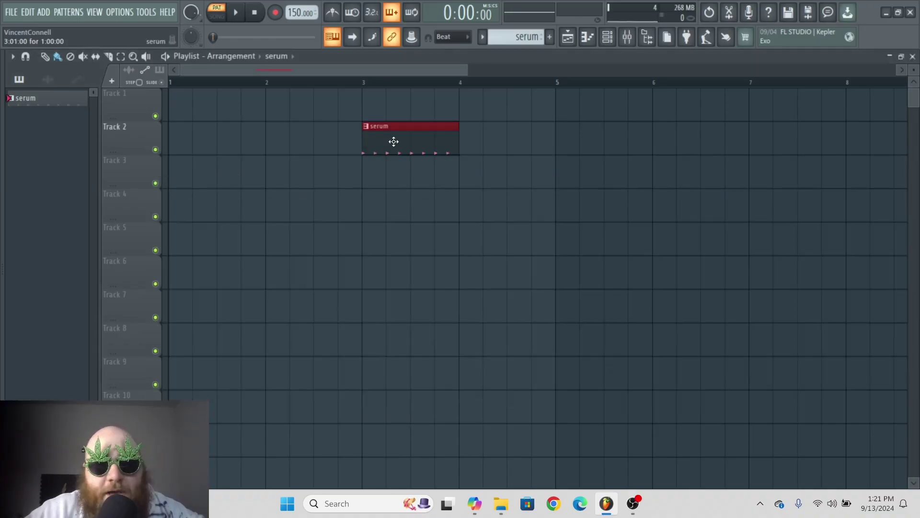
pyautogui.moveTo(391, 140); pyautogui.dragTo(242, 138)
pyautogui.click(283, 138)
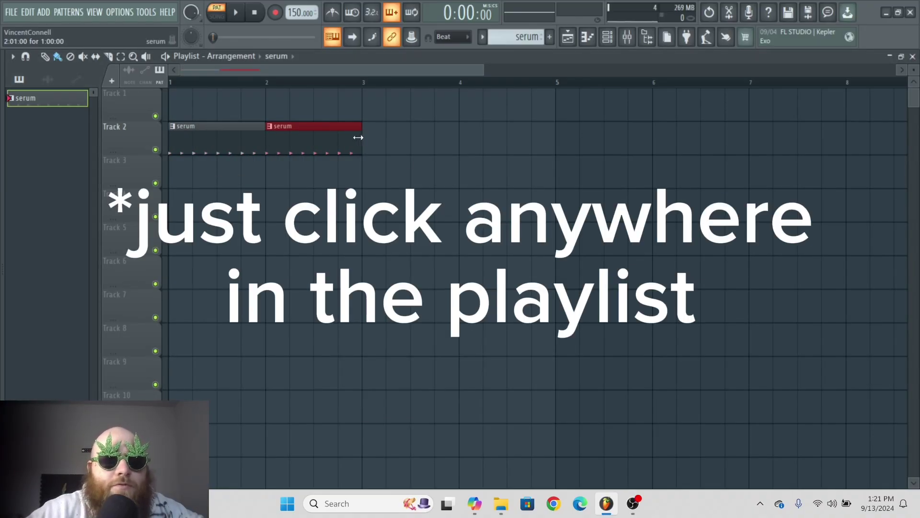
pyautogui.click(374, 138)
pyautogui.click(467, 143)
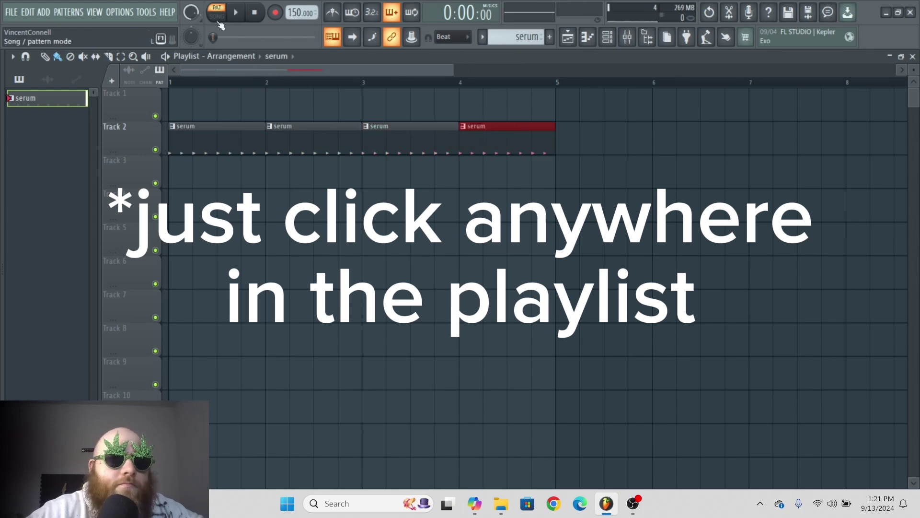
pyautogui.press('space')
pyautogui.press('F6')
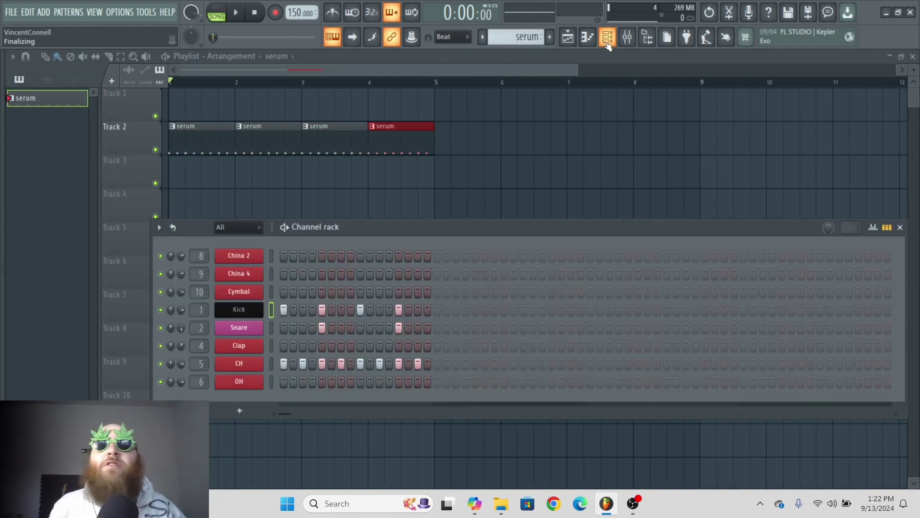